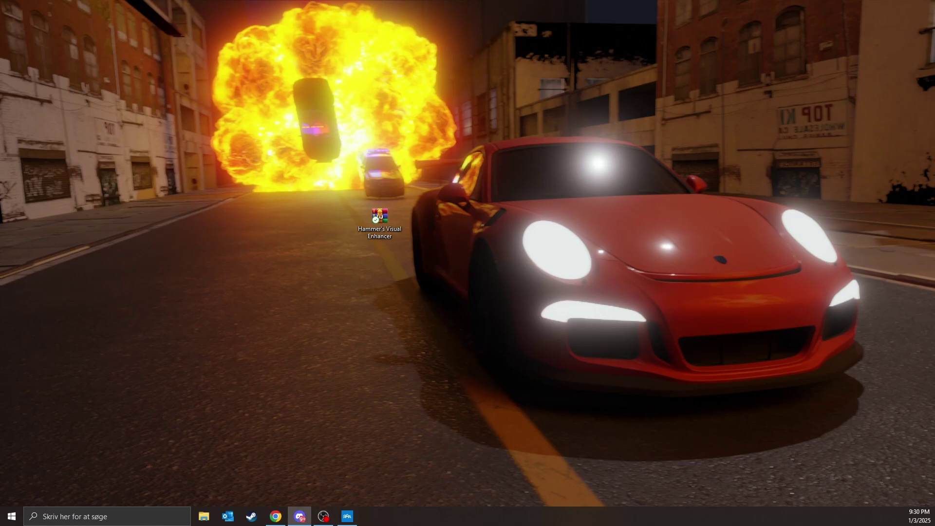
Extract the Hammer's Visual Enhancer archive and place the extracted folder beside the archive on the desktop.
click(299, 516)
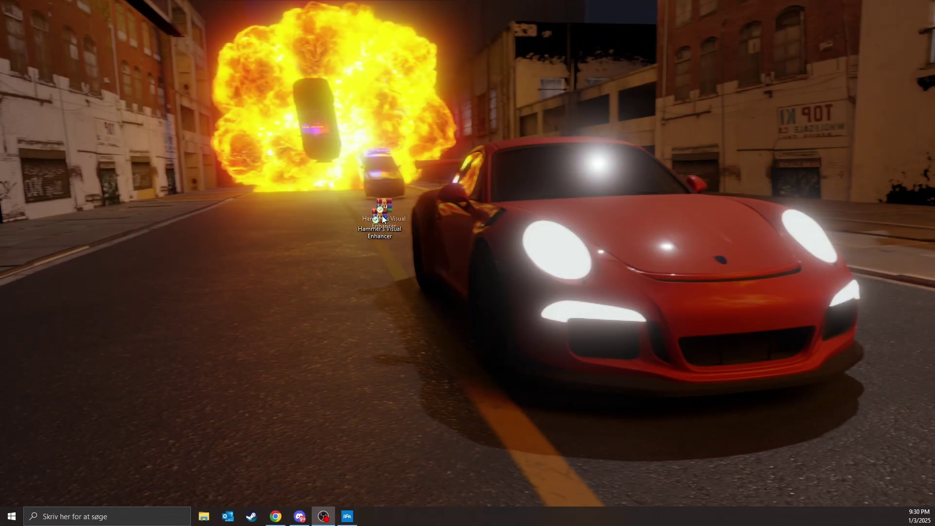
drag(383, 220, 365, 220)
right_click(385, 221)
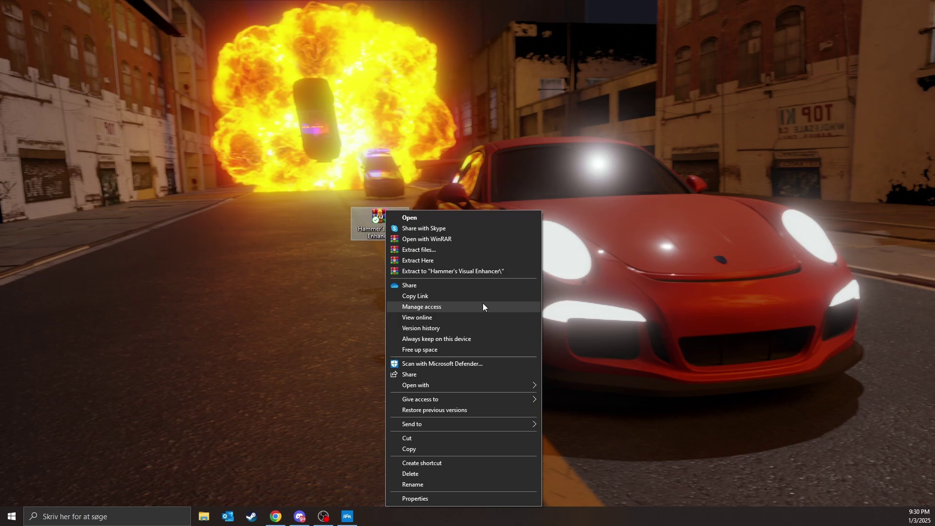
click(454, 250)
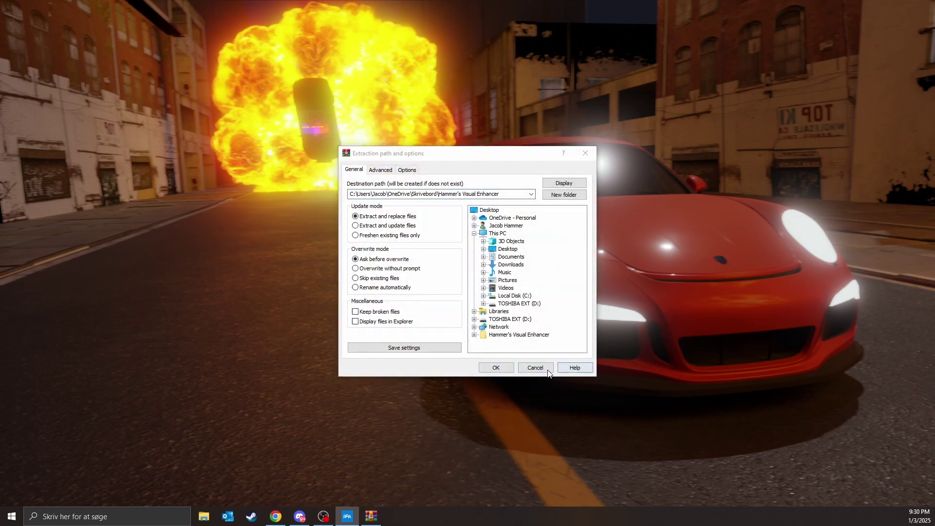
click(546, 371)
click(539, 392)
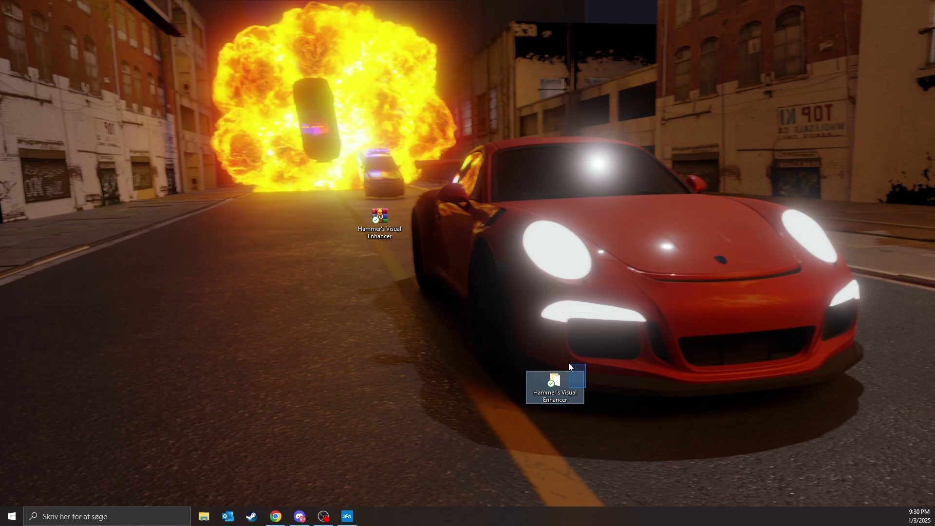
drag(485, 247, 440, 229)
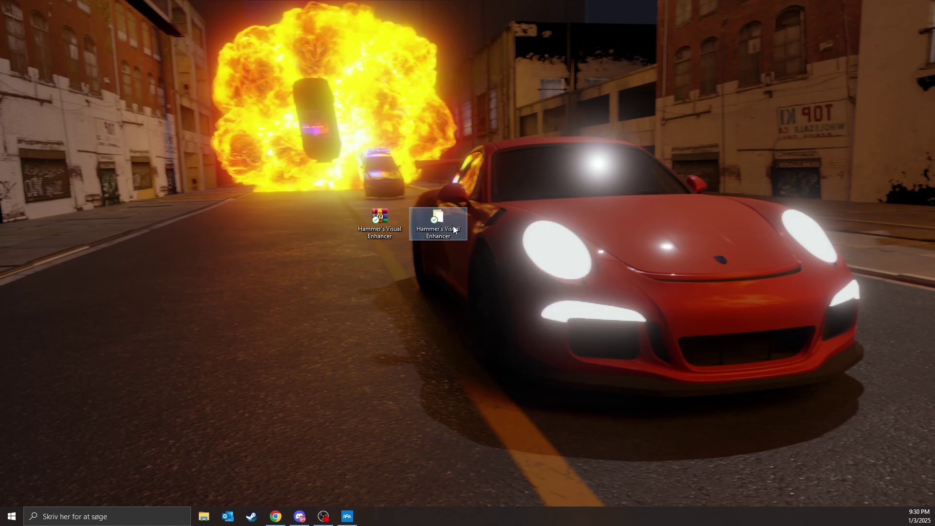
Open the extracted Hammer's Visual Enhancer folder and move its window to the upper right.
double_click(452, 226)
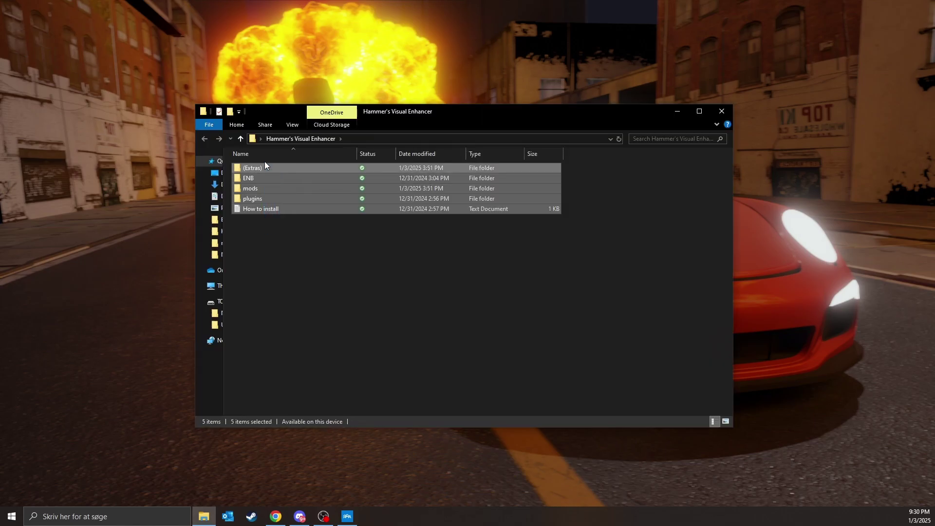
click(308, 227)
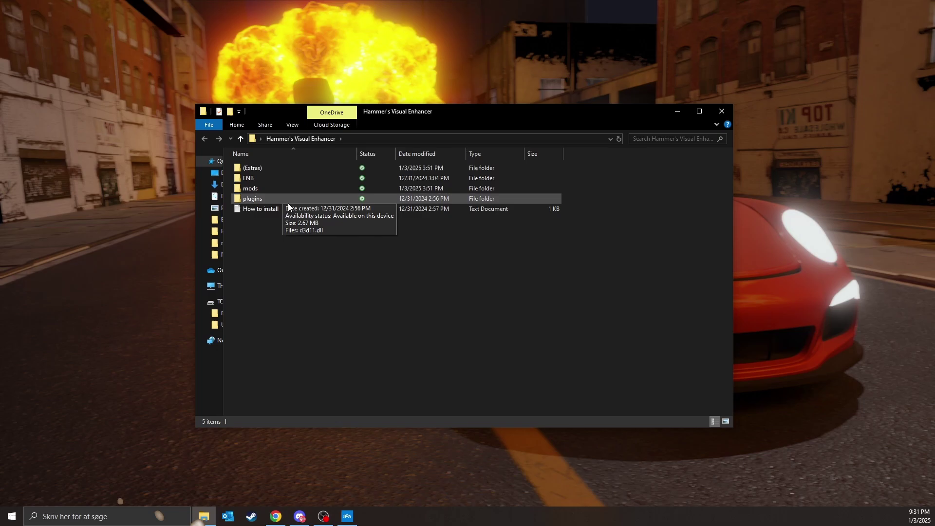
drag(422, 116, 571, 41)
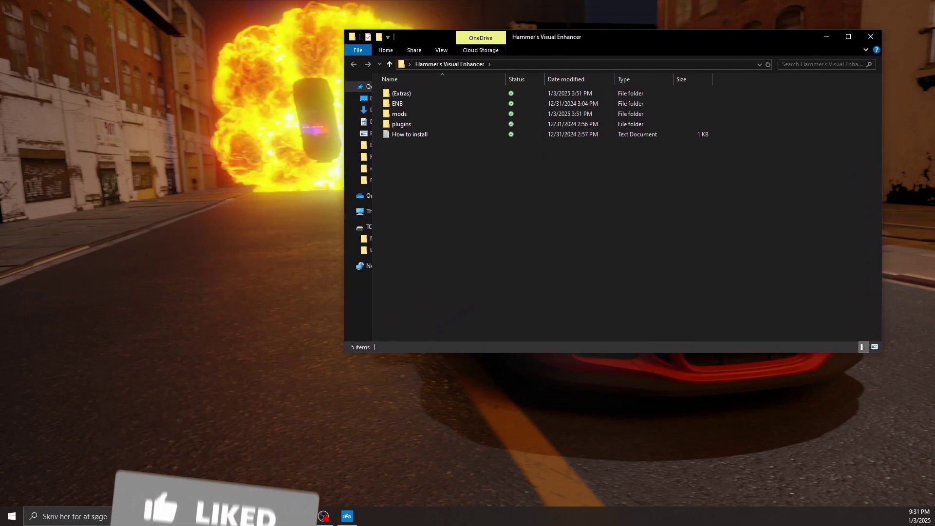
Move the FiveM desktop shortcut higher up and look at its context menu.
drag(331, 417, 223, 285)
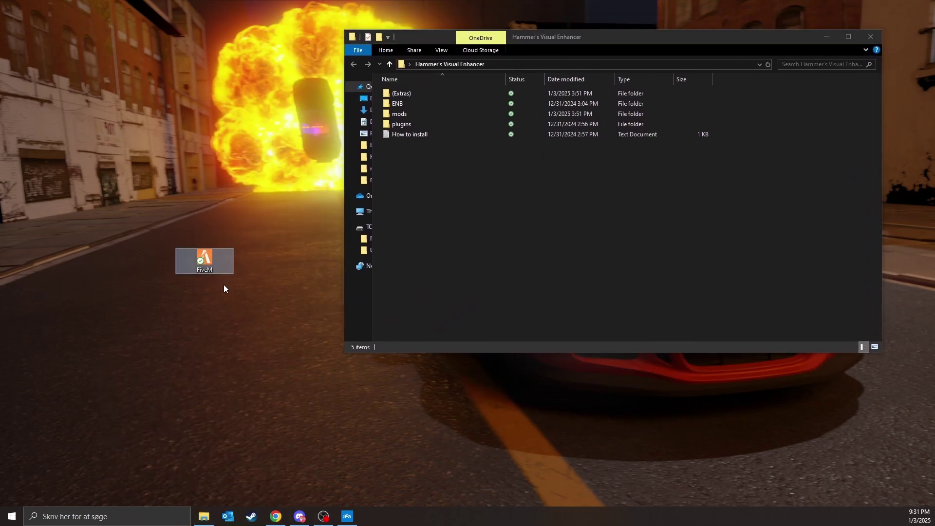
right_click(203, 256)
right_click(184, 248)
right_click(185, 259)
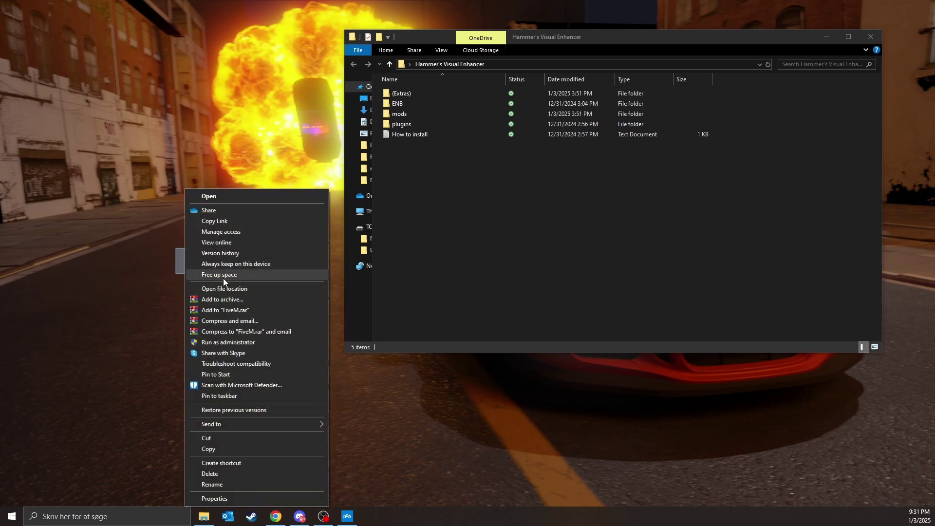
click(95, 521)
Search Windows for 'fivem' and open the FiveM shortcut's location in the Programs folder.
click(95, 521)
click(94, 523)
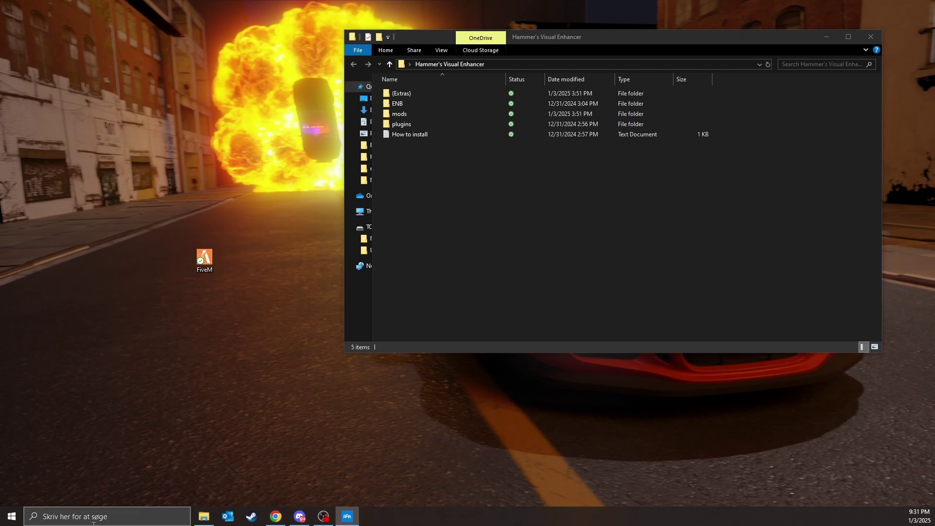
click(93, 522)
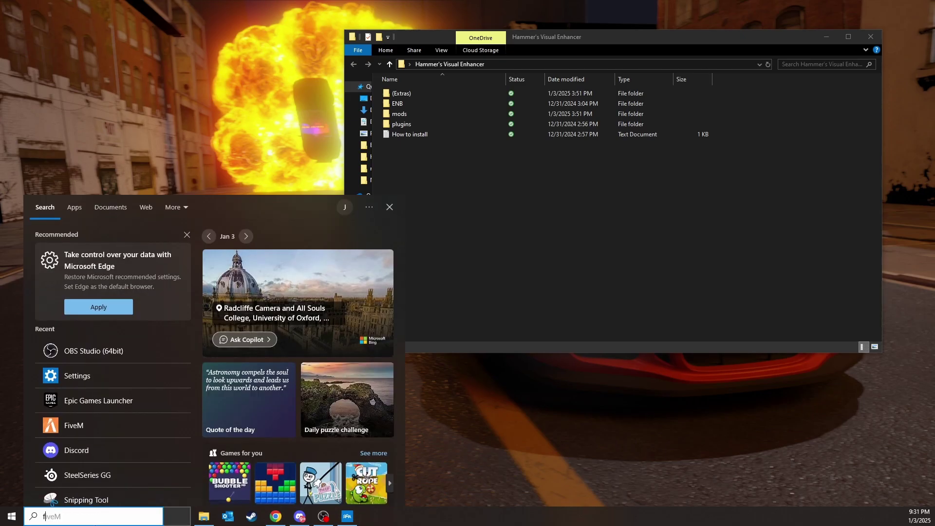
text(fivem)
right_click(69, 247)
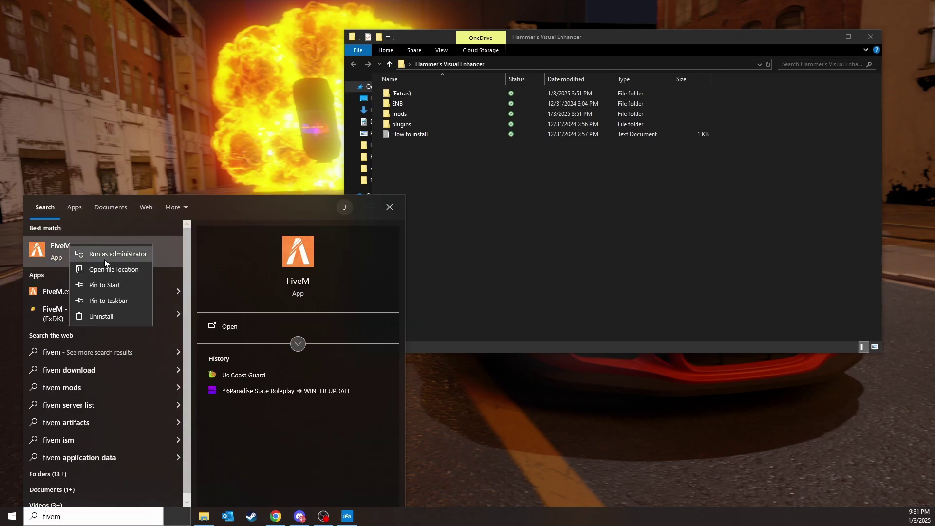
click(96, 271)
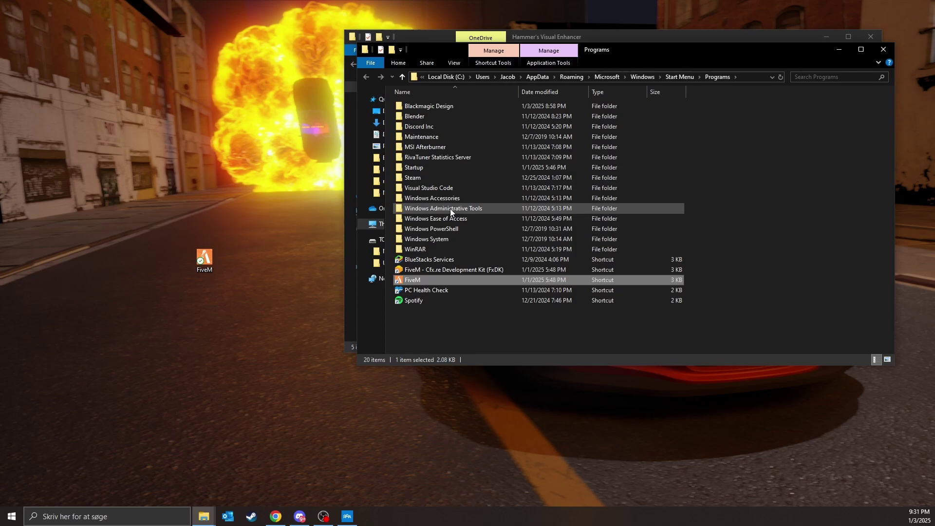
Follow the FiveM shortcut to its install folder and select FiveM Application Data.
drag(453, 73, 341, 96)
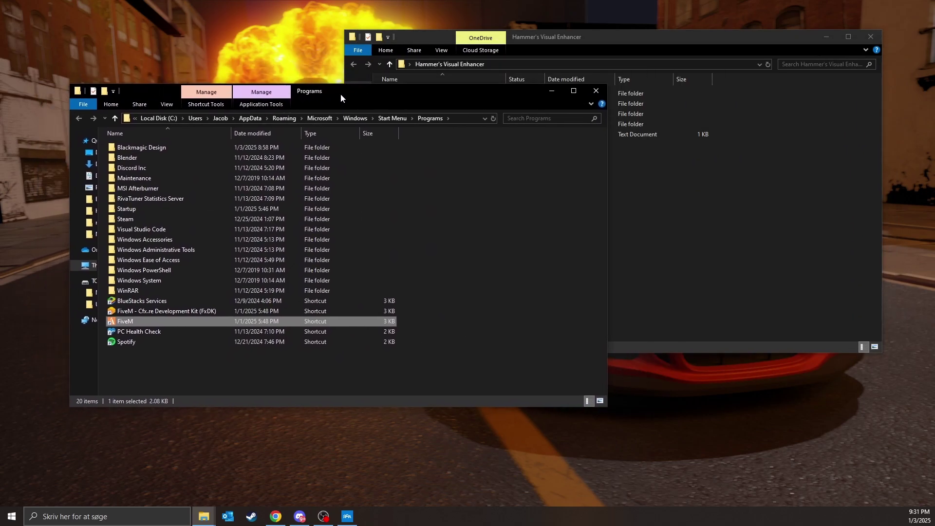
right_click(133, 321)
click(174, 104)
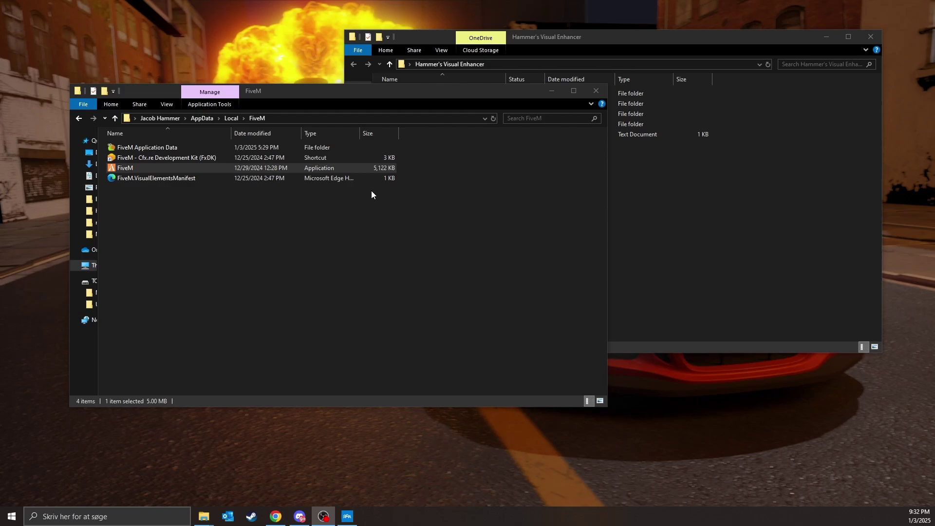
drag(209, 226, 162, 134)
drag(193, 202, 136, 144)
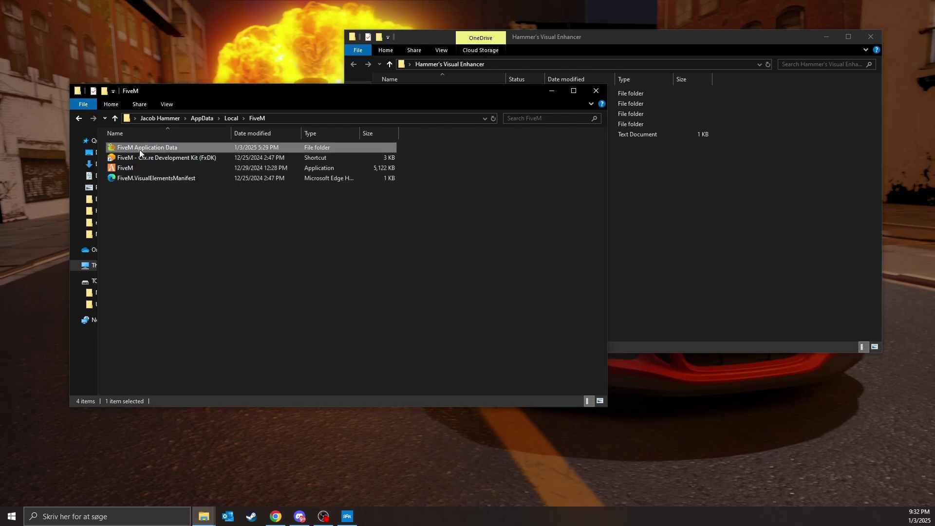
Drag the pack's mods and plugins folders into FiveM Application Data, choosing Replace the files in the destination.
double_click(139, 150)
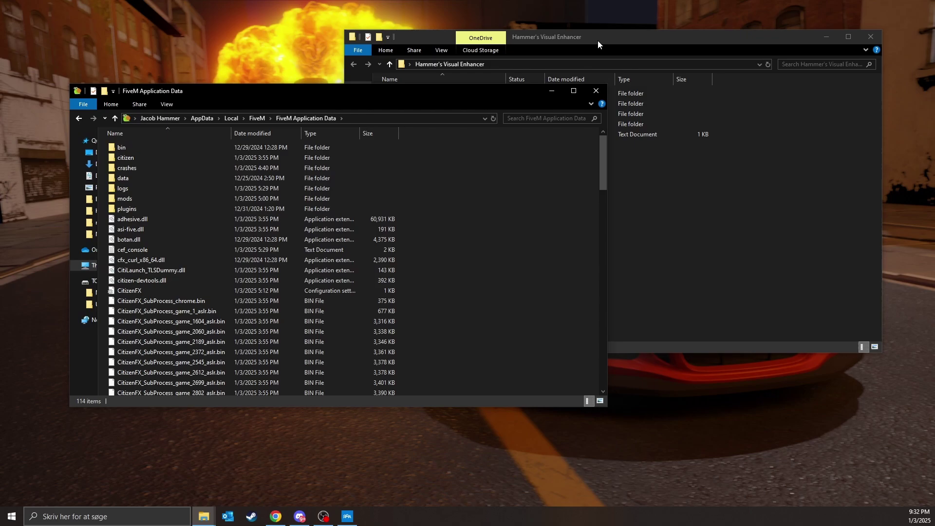
drag(598, 40, 727, 72)
click(530, 156)
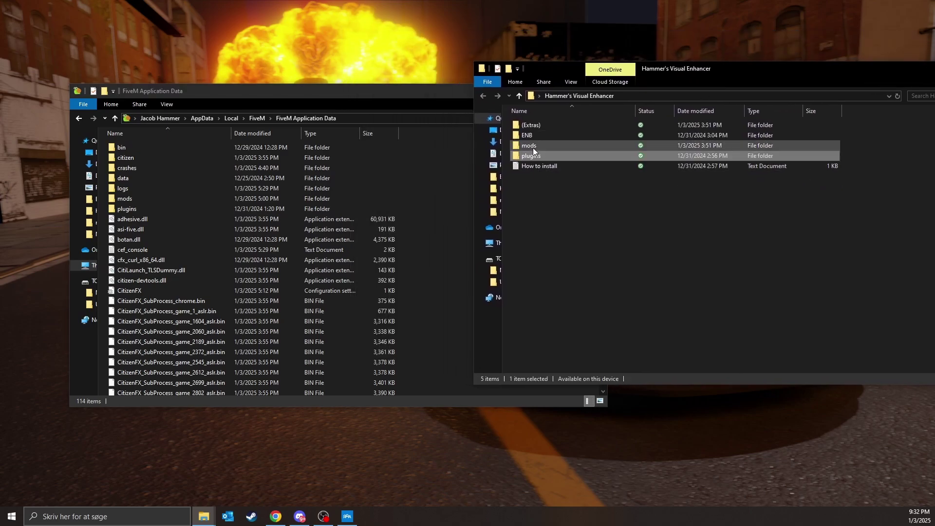
ctrl+click(533, 145)
drag(534, 153, 577, 150)
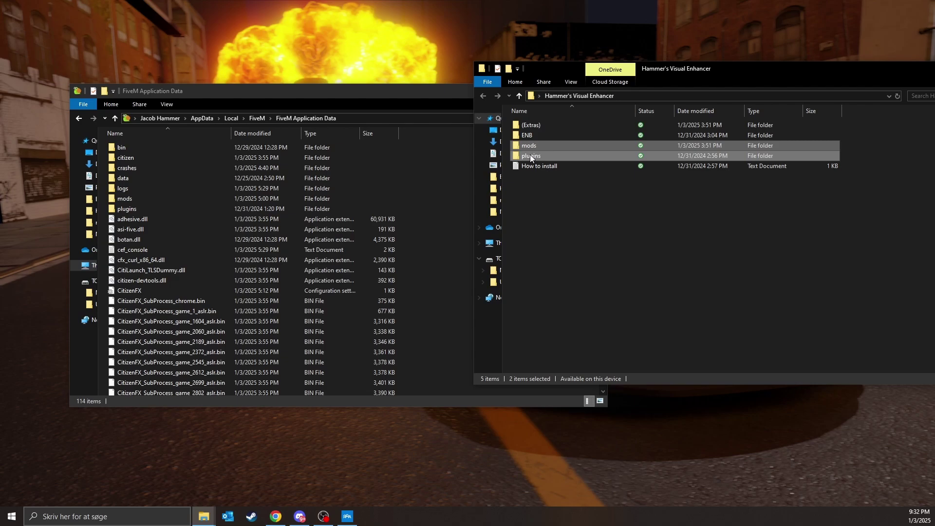
drag(543, 151, 405, 200)
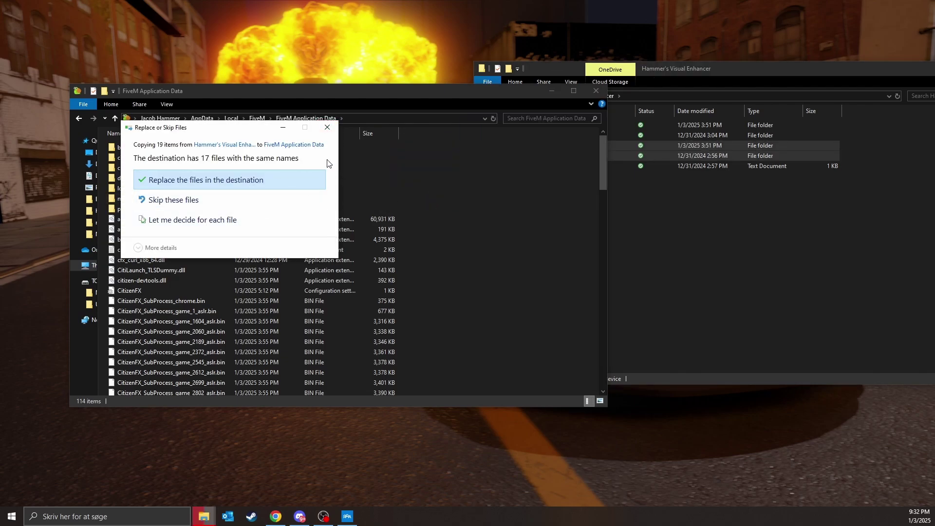
click(326, 128)
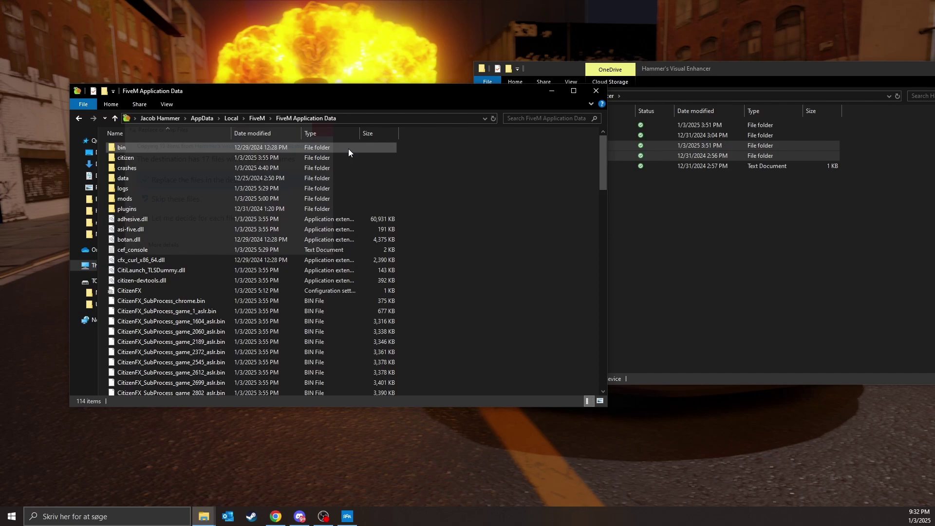
click(672, 239)
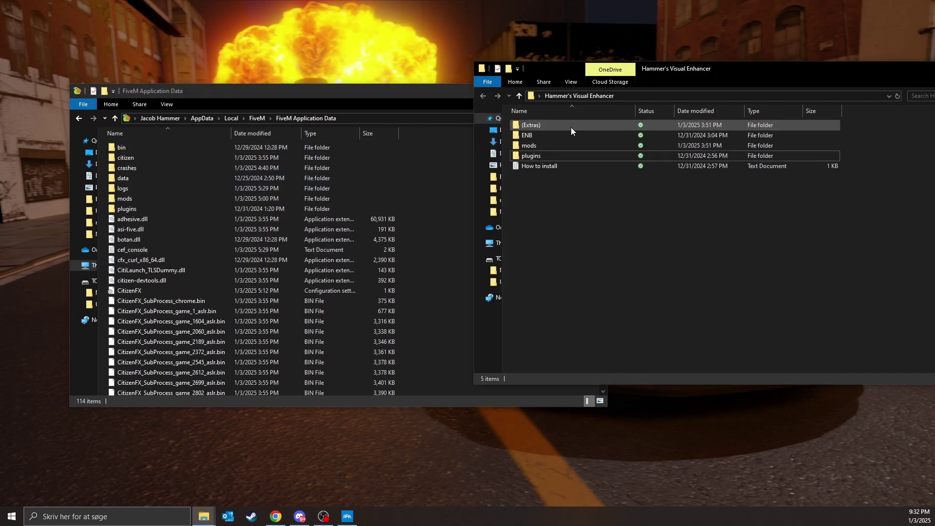
In (Extras) > Deep foggy, drag Weather_Override_FOGGY.rpf across to the other window.
double_click(571, 127)
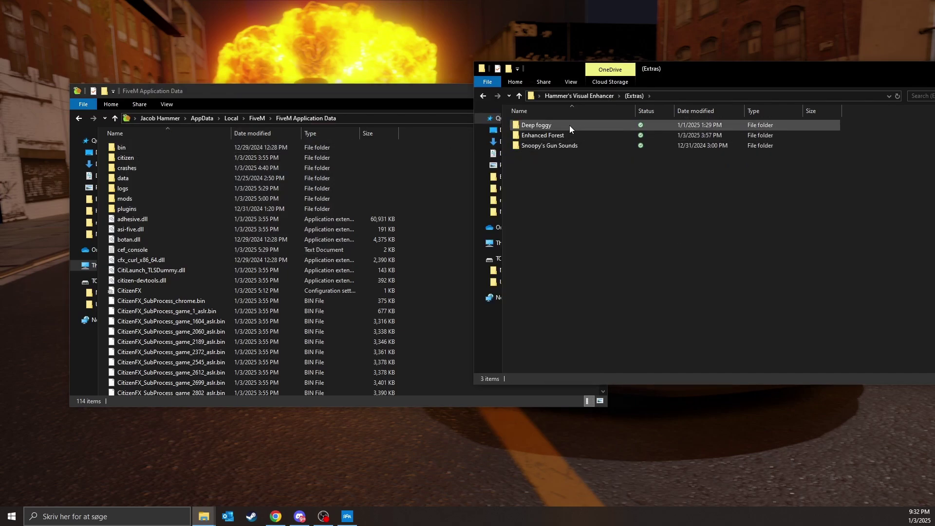
double_click(569, 125)
click(634, 97)
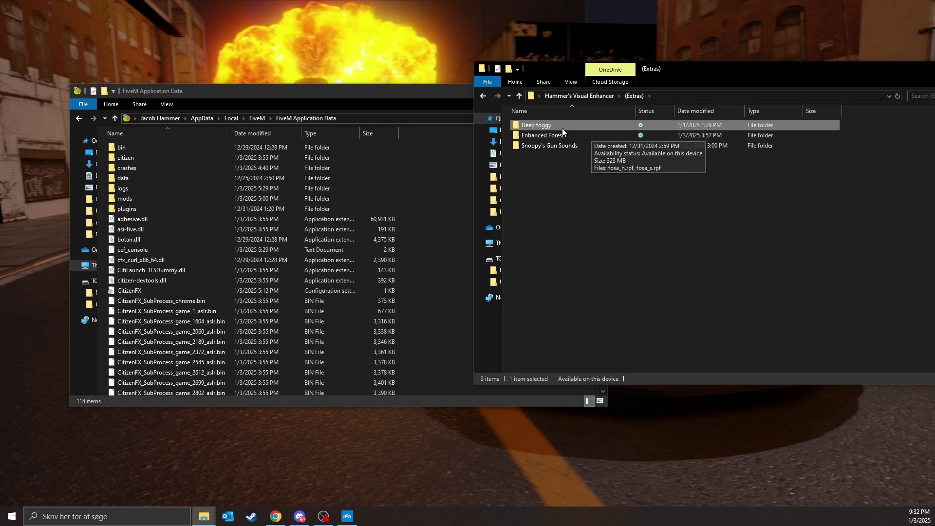
double_click(556, 127)
click(544, 125)
drag(538, 126, 556, 125)
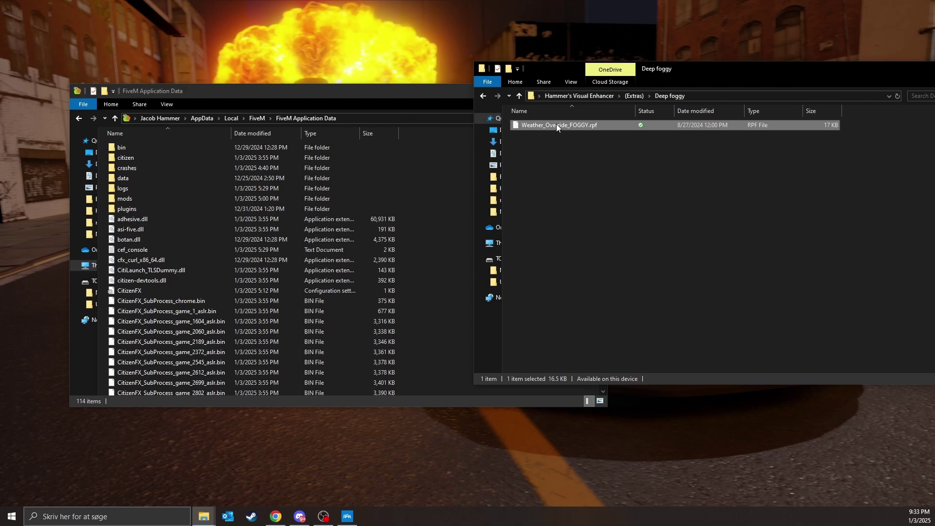
drag(556, 125, 669, 145)
click(632, 95)
Drag both Enhanced Forest RPF files across, then return to the pack's top folder and select plugins.
double_click(549, 136)
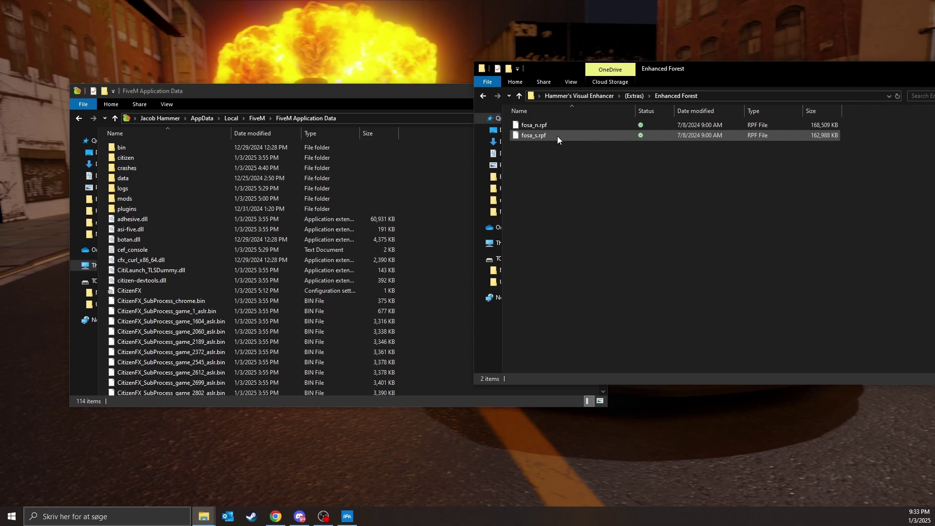
drag(549, 135, 537, 118)
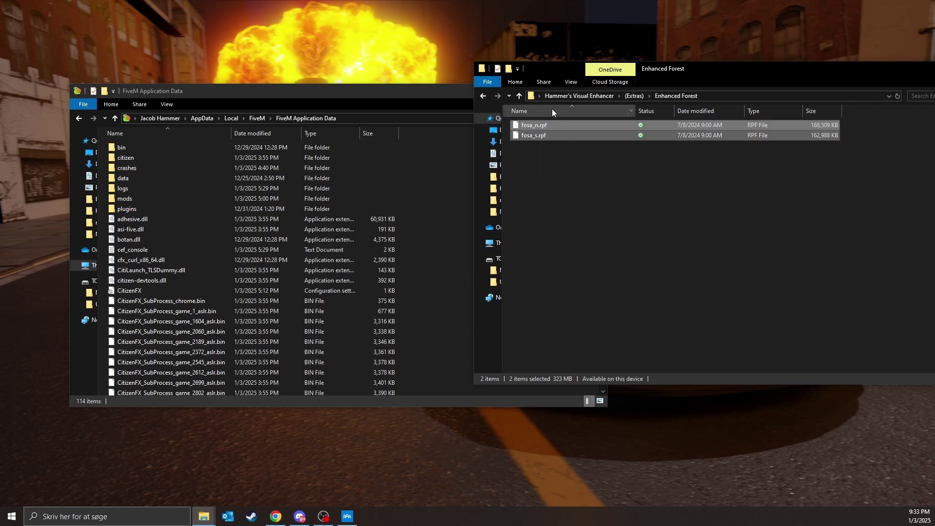
drag(510, 139, 664, 159)
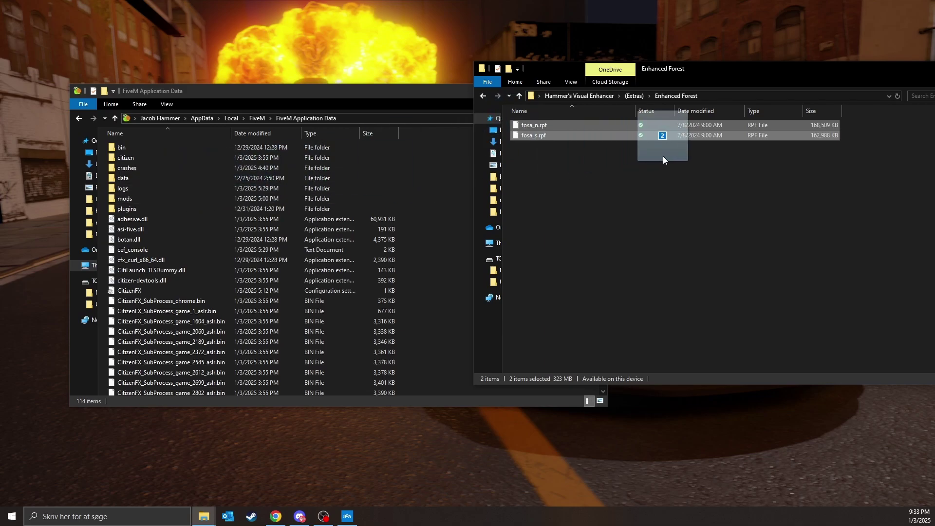
click(633, 95)
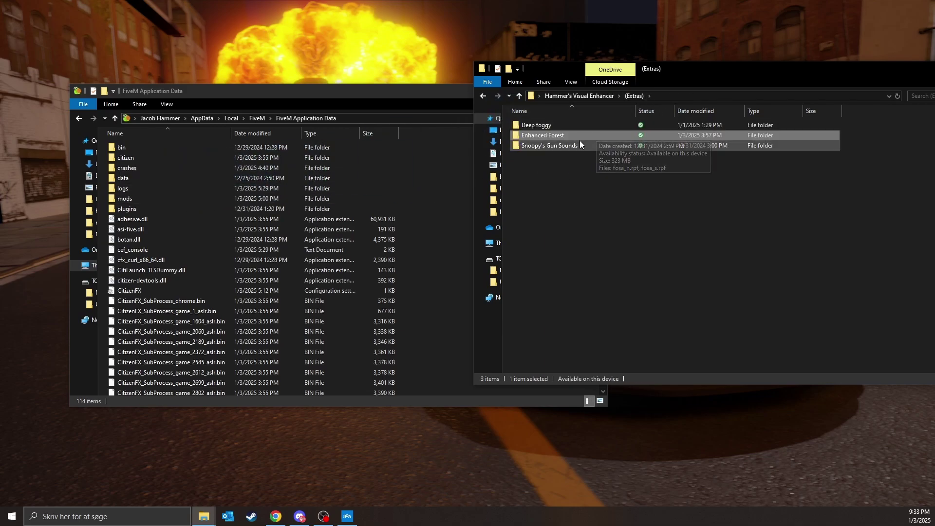
click(583, 156)
drag(581, 154, 570, 169)
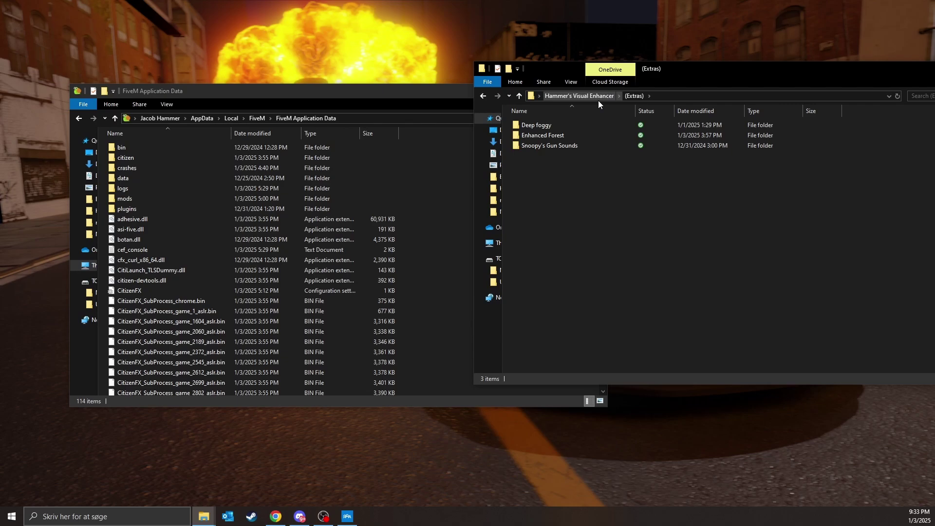
click(582, 96)
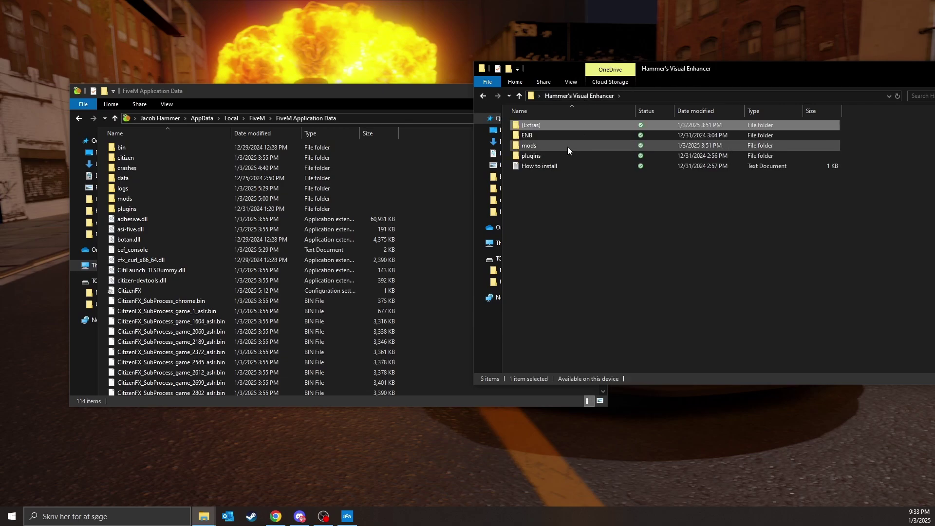
click(550, 154)
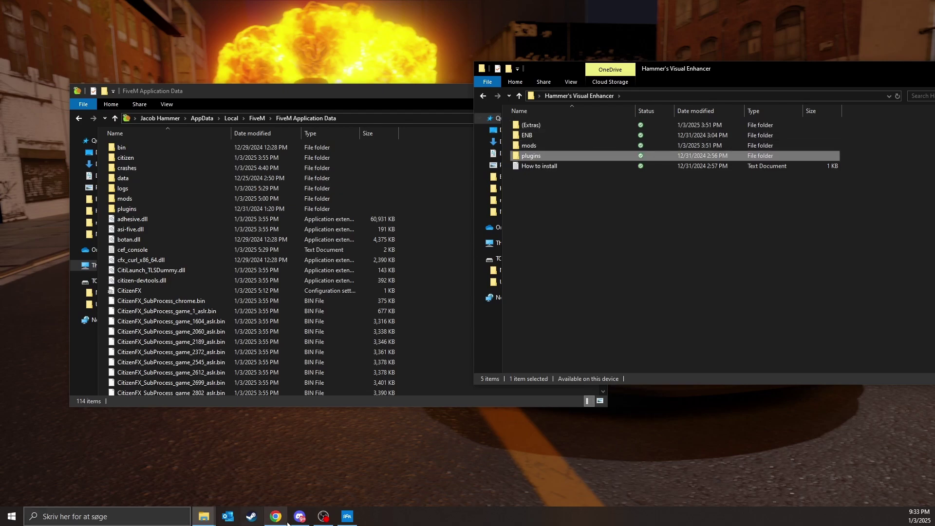
Open Grand Theft Auto V's local files from Steam via Administrer > Gennemse lokale filer, then arrange that window and hide Steam.
click(252, 516)
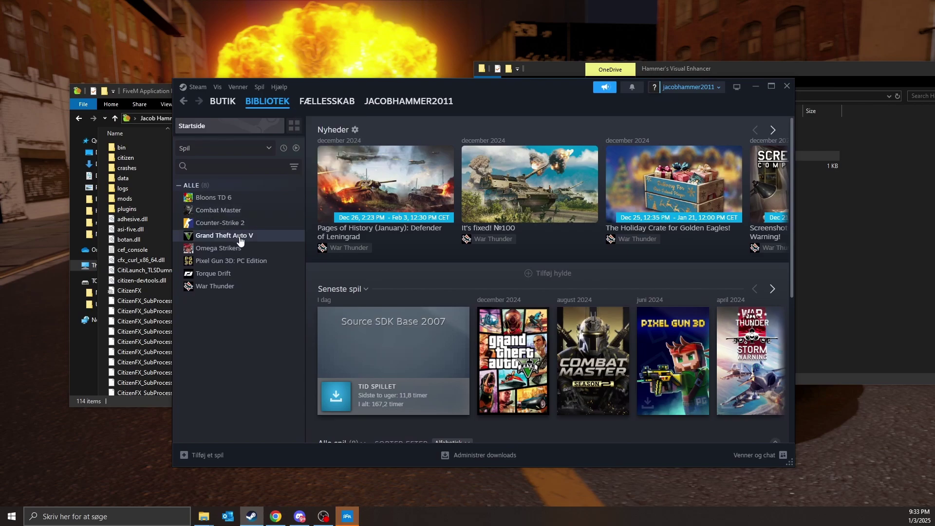
right_click(238, 236)
mouse_move(284, 298)
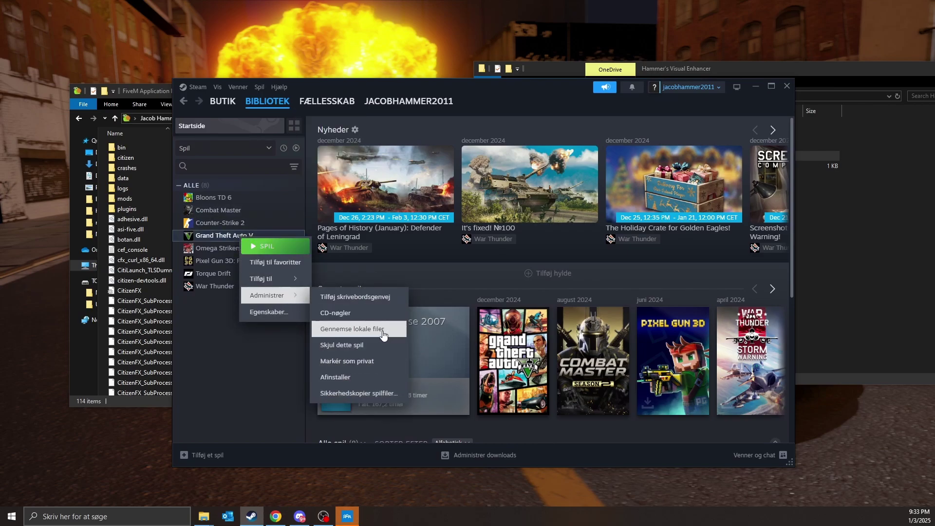
click(352, 330)
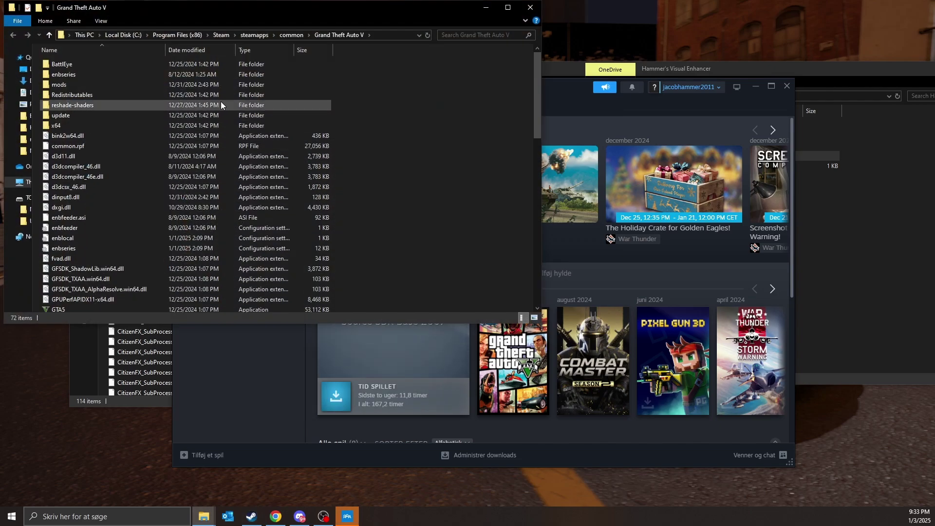
drag(168, 9, 330, 103)
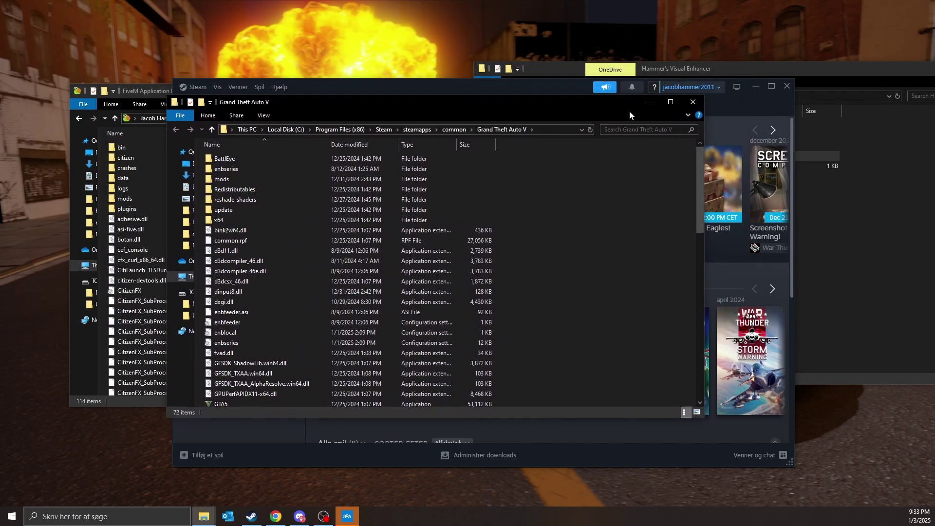
click(756, 86)
drag(476, 102, 492, 173)
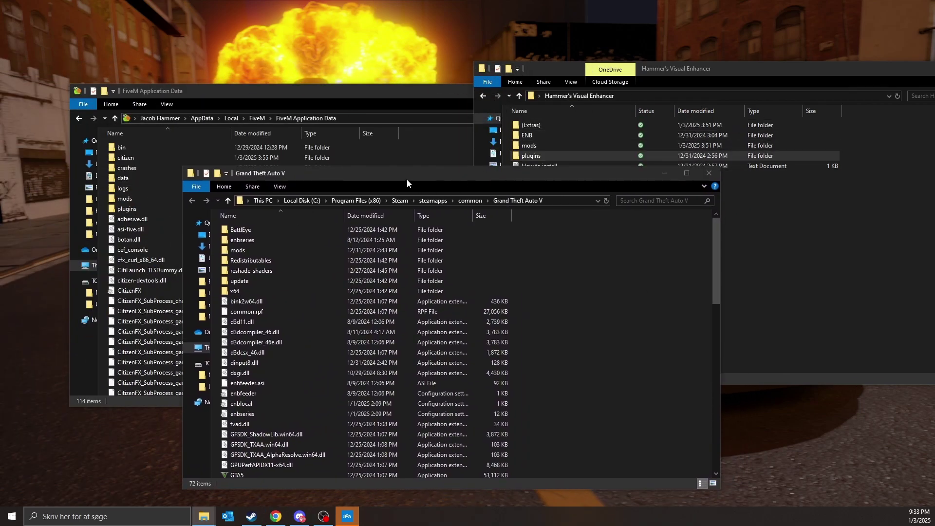
drag(407, 178, 337, 166)
Open the pack's ENB folder, select all ten files and drag them over the game folder.
double_click(589, 138)
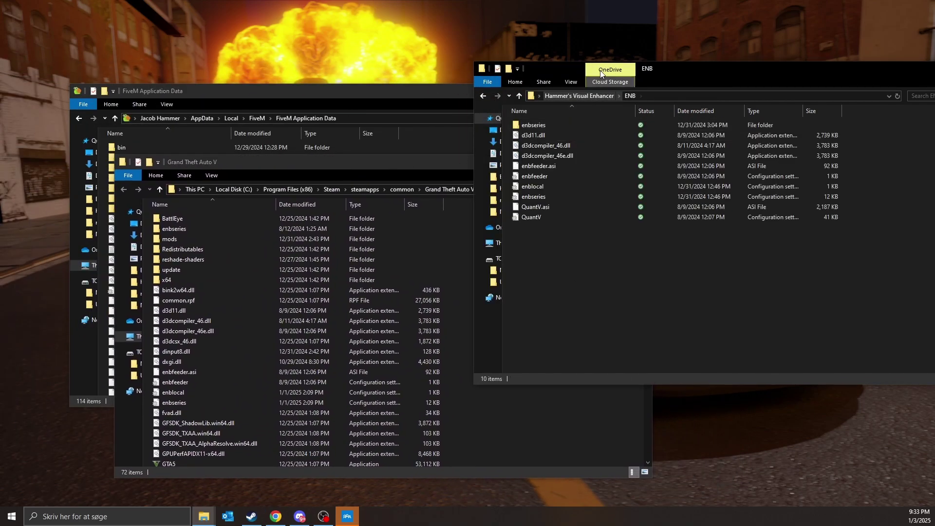
drag(535, 85, 550, 78)
key(ctrl+a)
drag(575, 160, 645, 151)
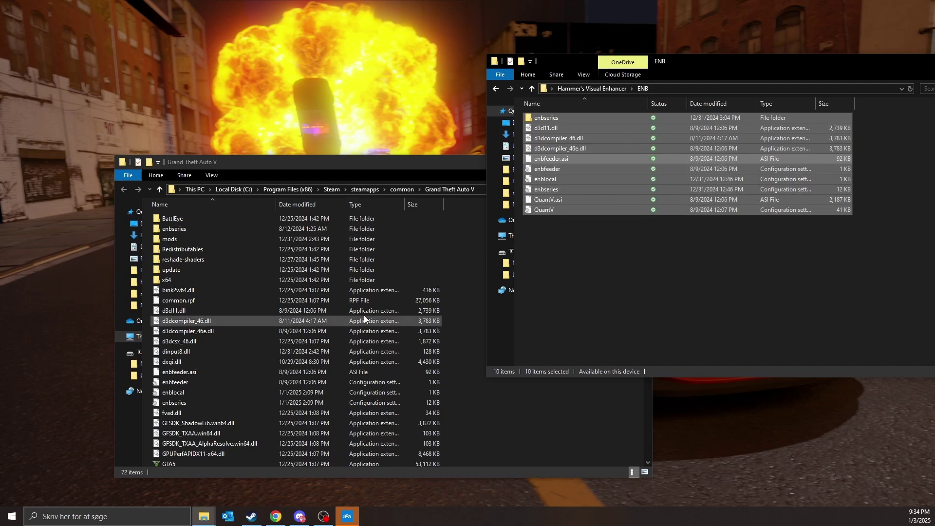
scroll(293, 307, down, 2)
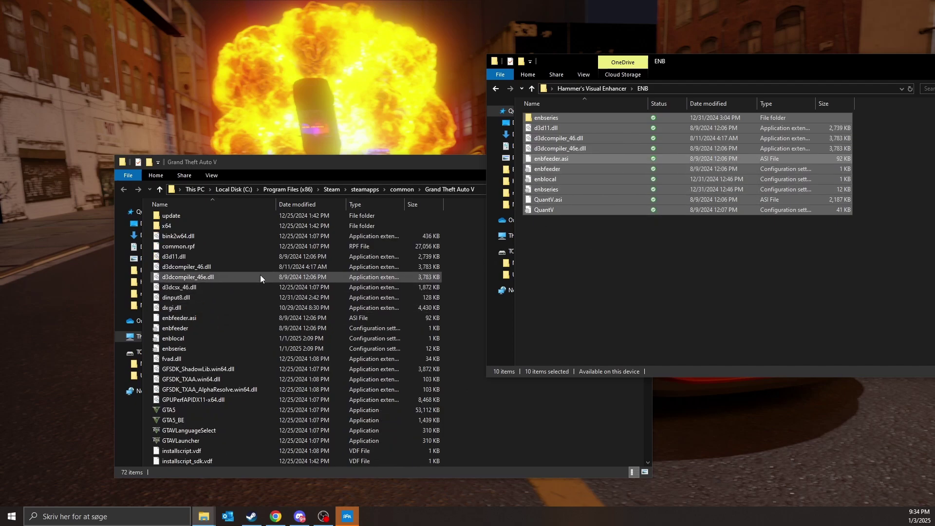
In the game folder, select enbfeeder.asi through enbseries, the d3d DLLs, QuantV.asi and QuantV.
click(196, 349)
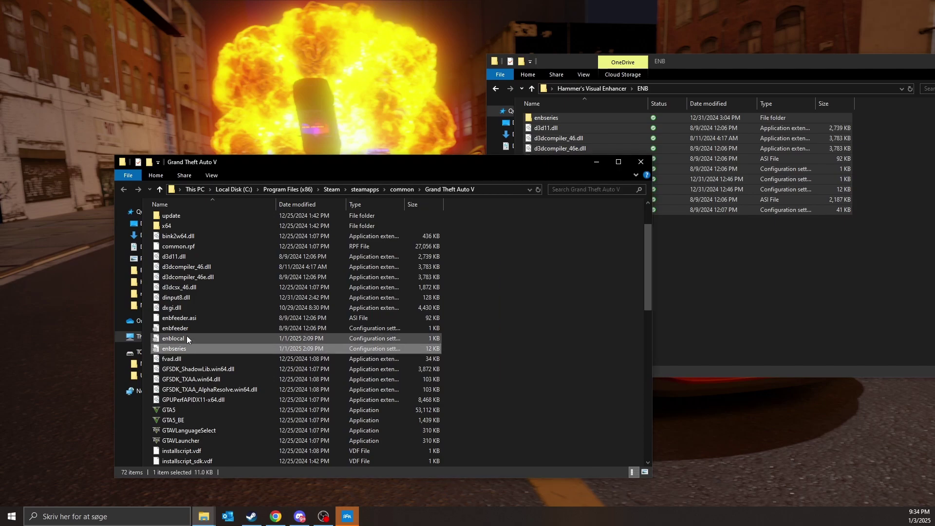
shift+click(190, 317)
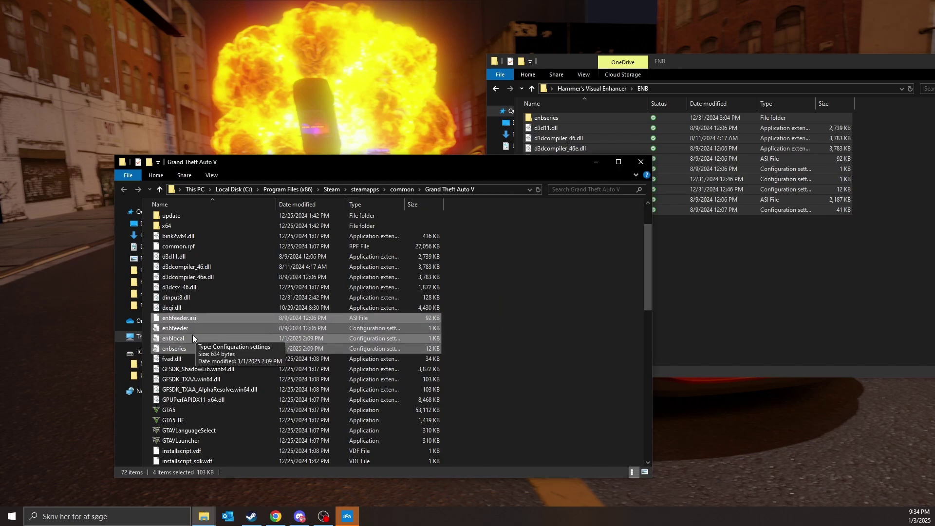
ctrl+click(195, 277)
ctrl+click(187, 266)
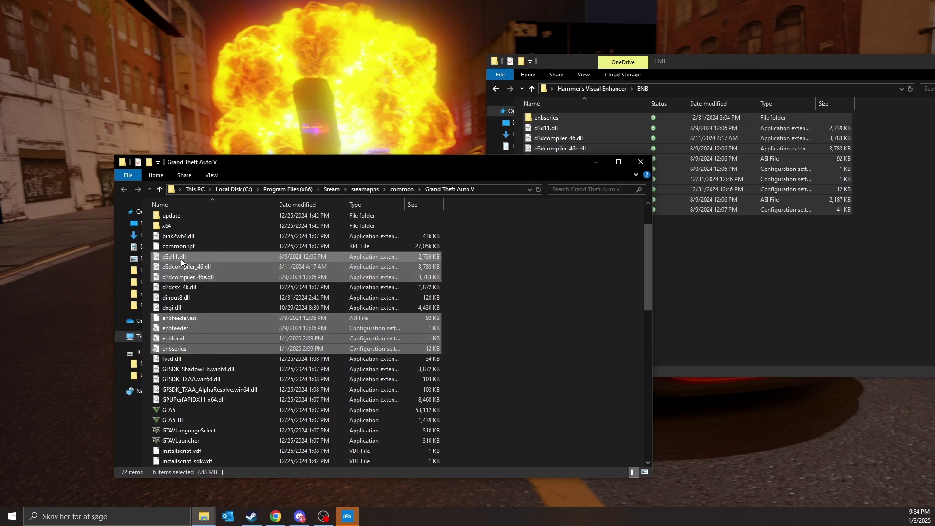
ctrl+click(180, 259)
scroll(211, 298, down, 7)
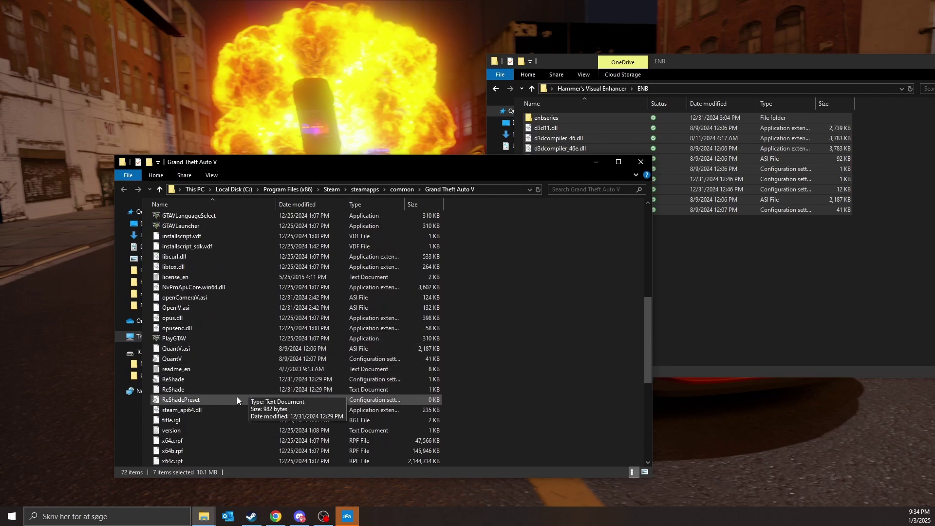
ctrl+click(187, 359)
ctrl+click(178, 349)
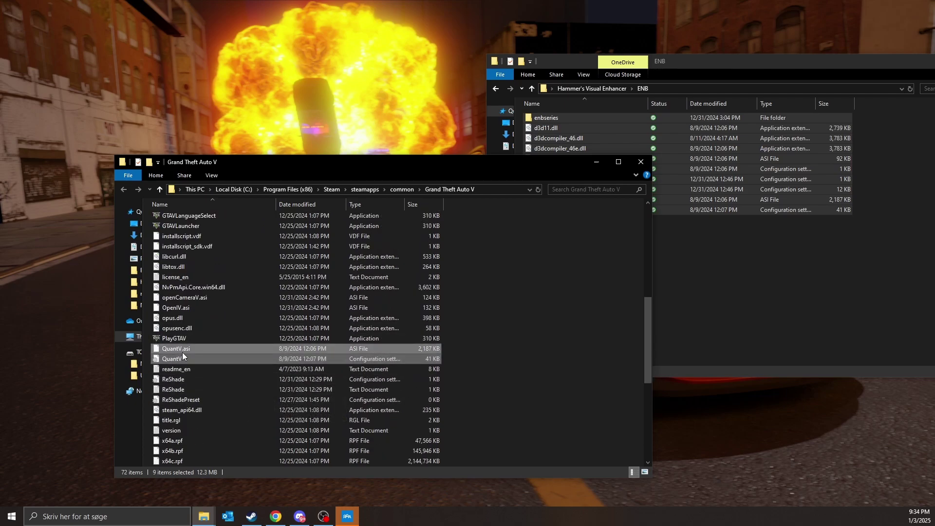
Drag the ten ENB files over the Grand Theft Auto V folder again and bring it forward.
scroll(185, 358, up, 5)
scroll(469, 319, up, 3)
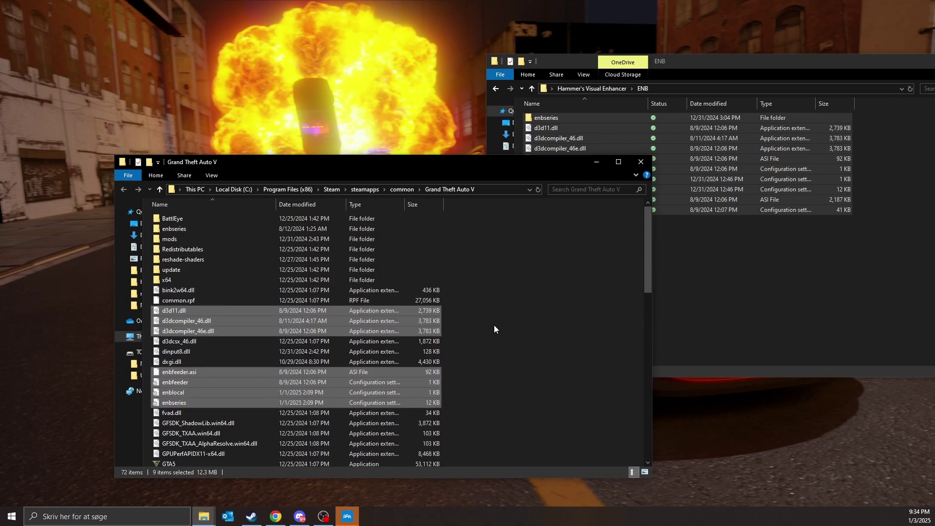
click(704, 279)
drag(705, 280, 653, 175)
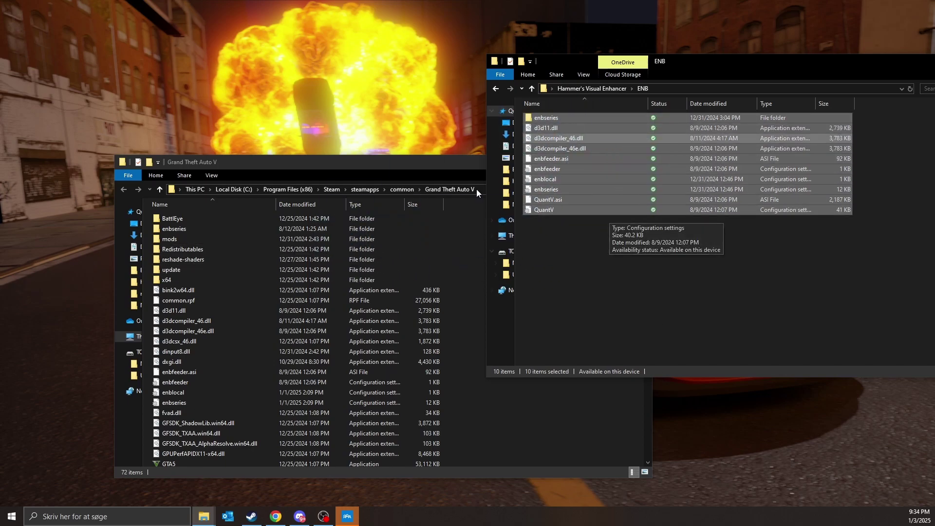
click(449, 162)
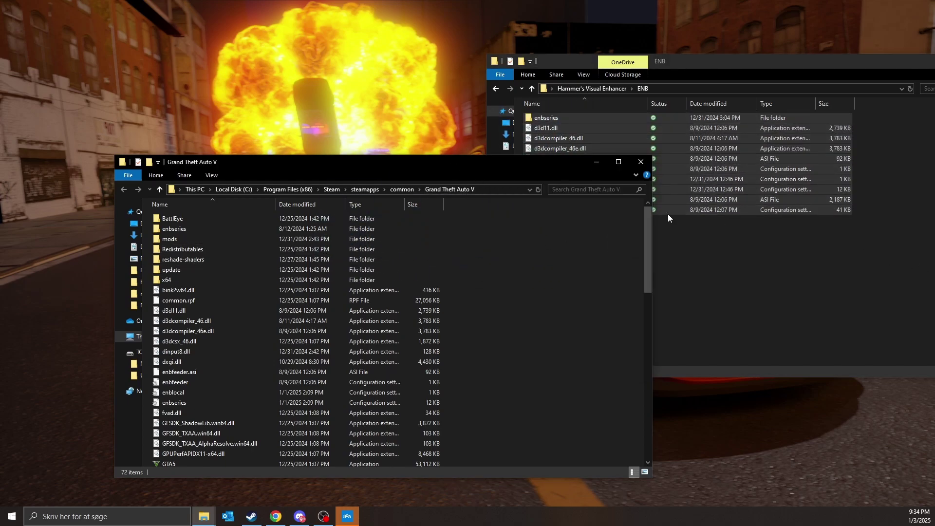
Minimize the Grand Theft Auto V Explorer window, leaving only the ENB folder open.
click(596, 162)
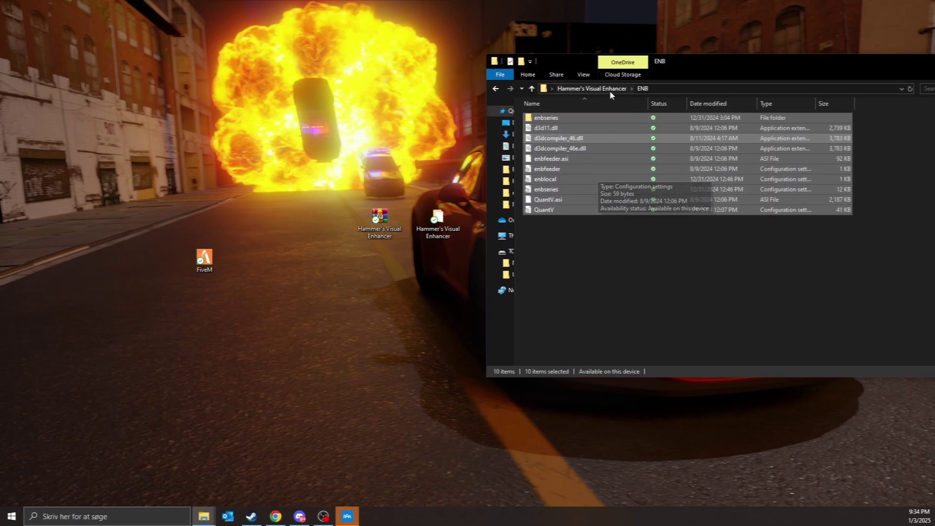